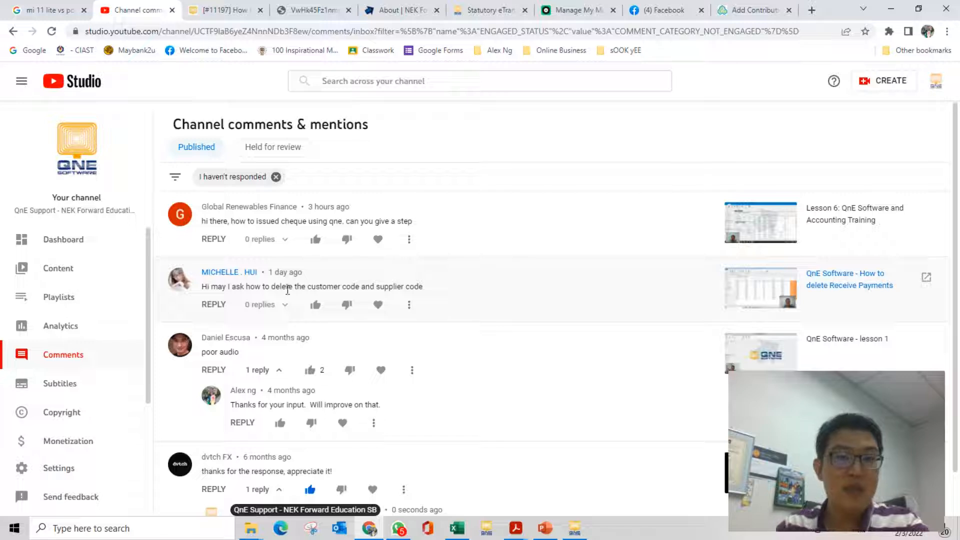
- Enlarge the channel comments page to 110% and read the unanswered viewer comments
key("ctrl+plus")
key("ctrl+plus")
key("ctrl+plus")
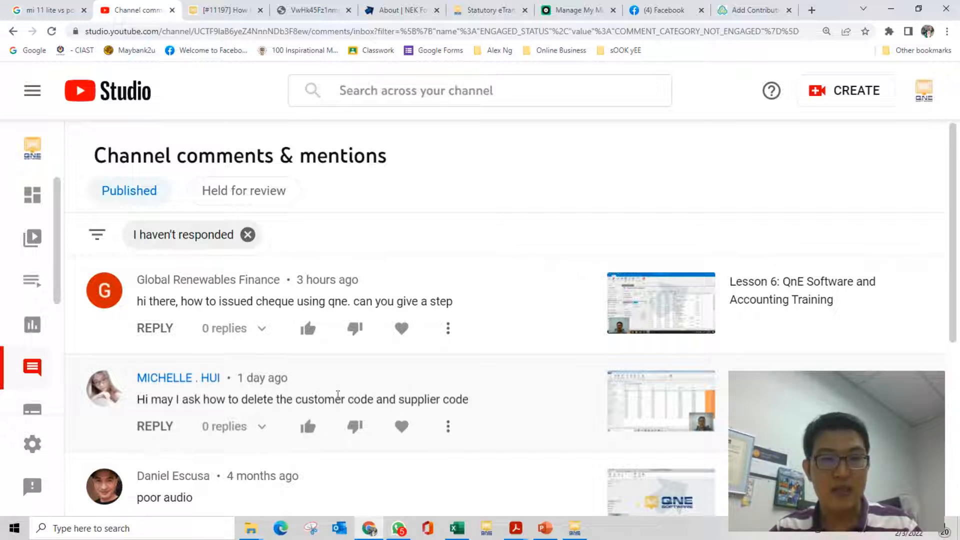
key("ctrl+minus")
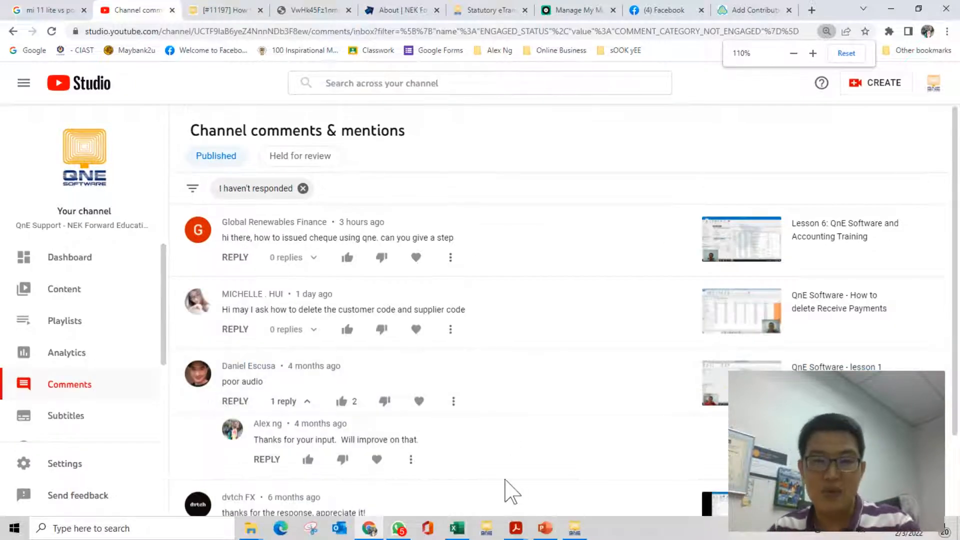
- Switch to QNE Business Solutions, review the printed layout of sales invoice INV00026 in the print preview, and close the preview
mouse_move(574, 528)
left_click(545, 498)
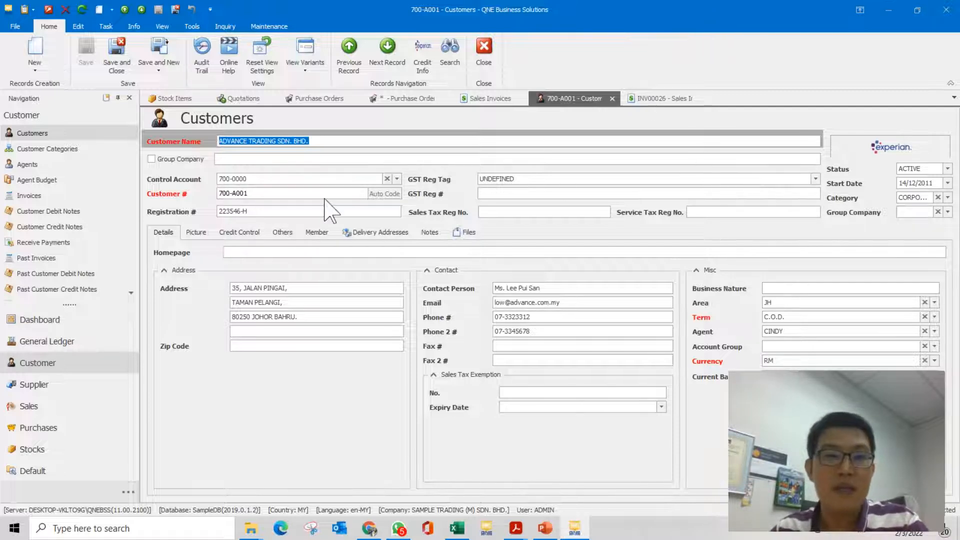
left_click(652, 98)
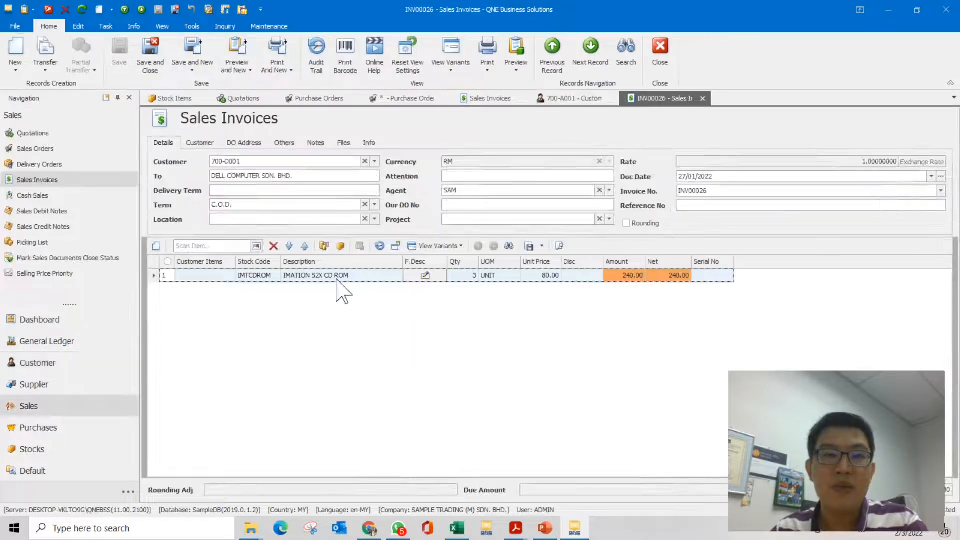
left_click(515, 47)
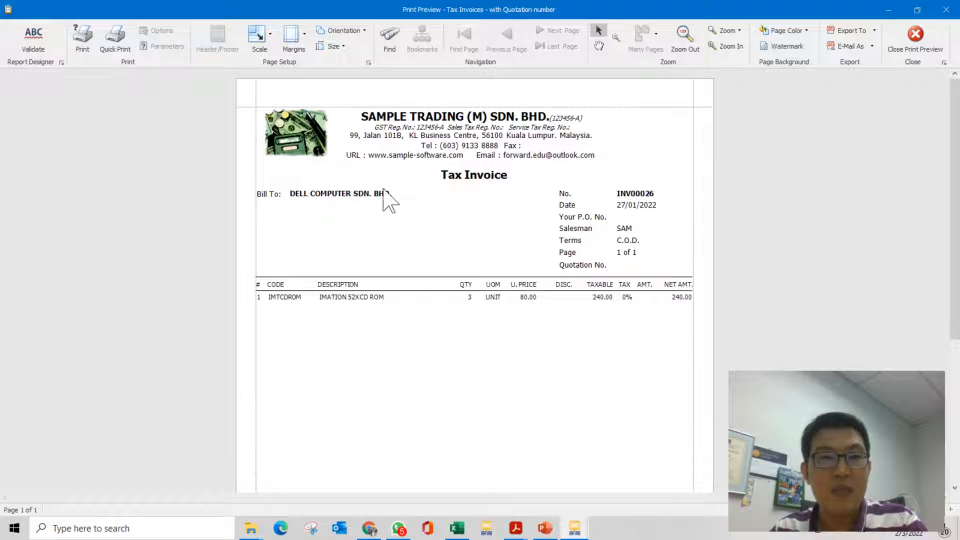
scroll(349, 241, "down", 4)
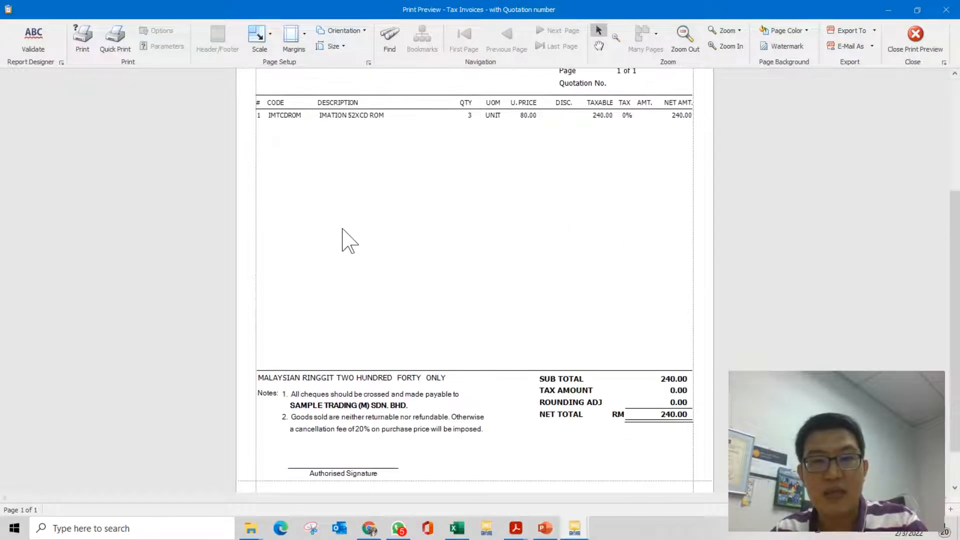
scroll(346, 241, "up", 5)
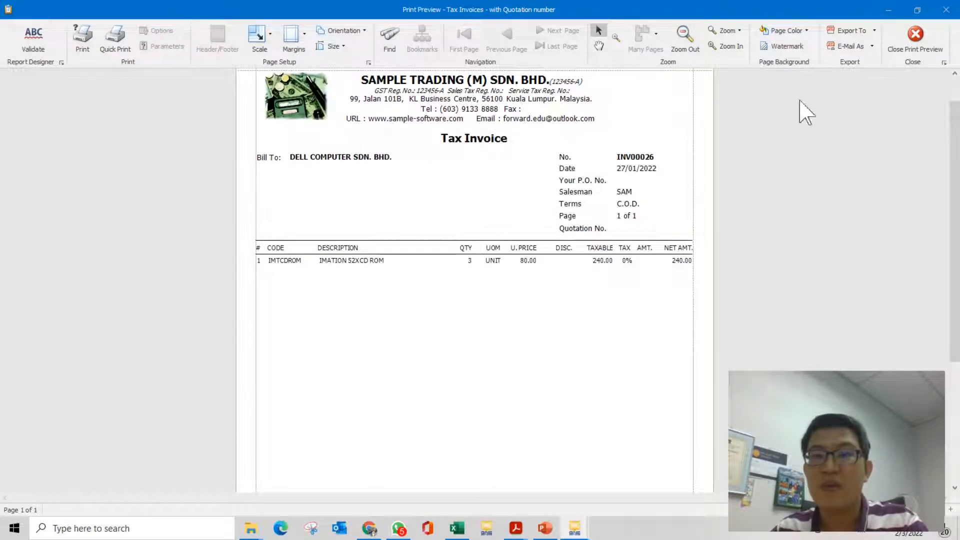
left_click(920, 44)
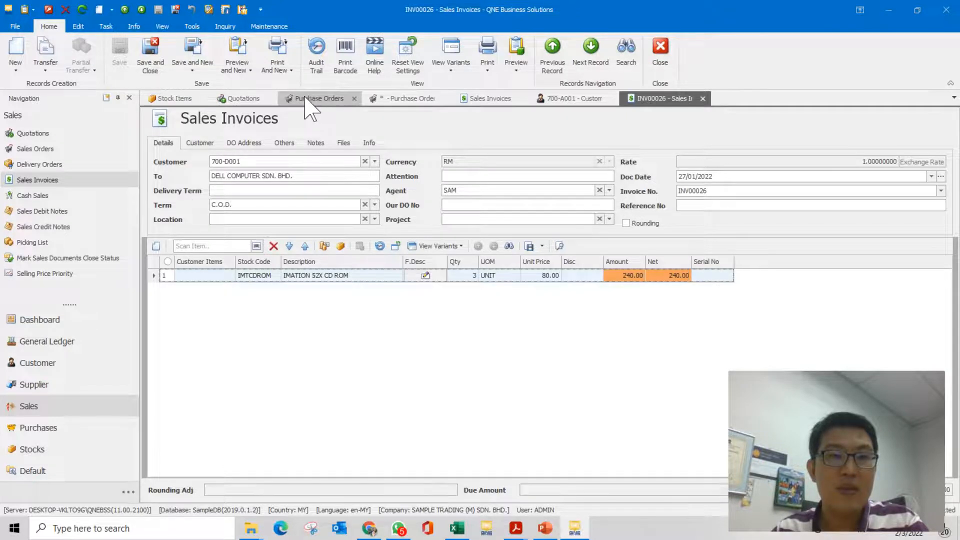
- Start a new blank quotation from the quotations list, and view the item columns of the unsaved purchase order
left_click(244, 98)
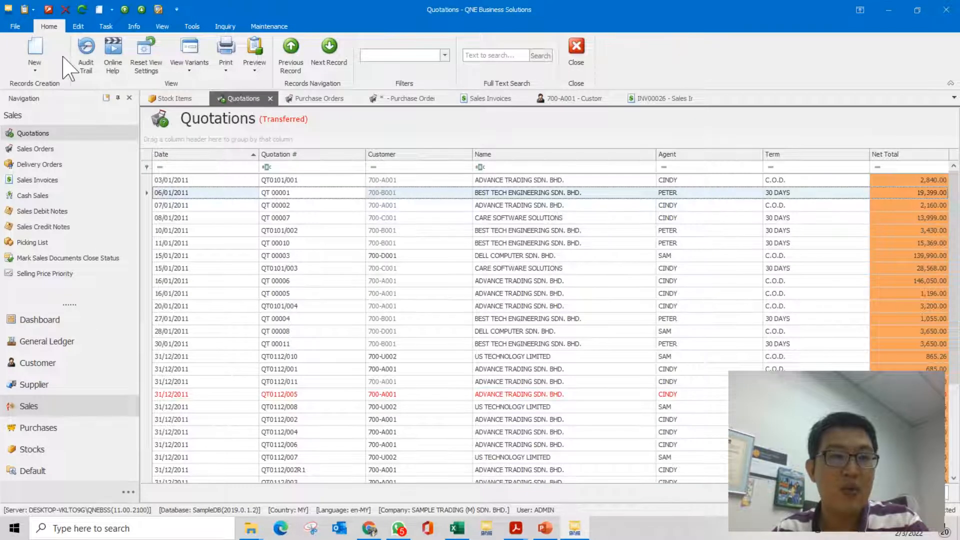
left_click(31, 52)
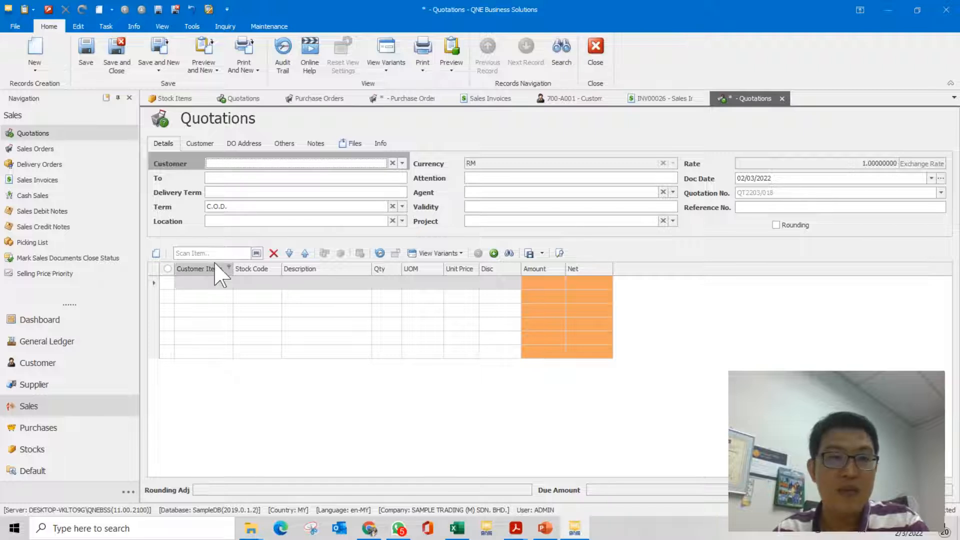
left_click(412, 99)
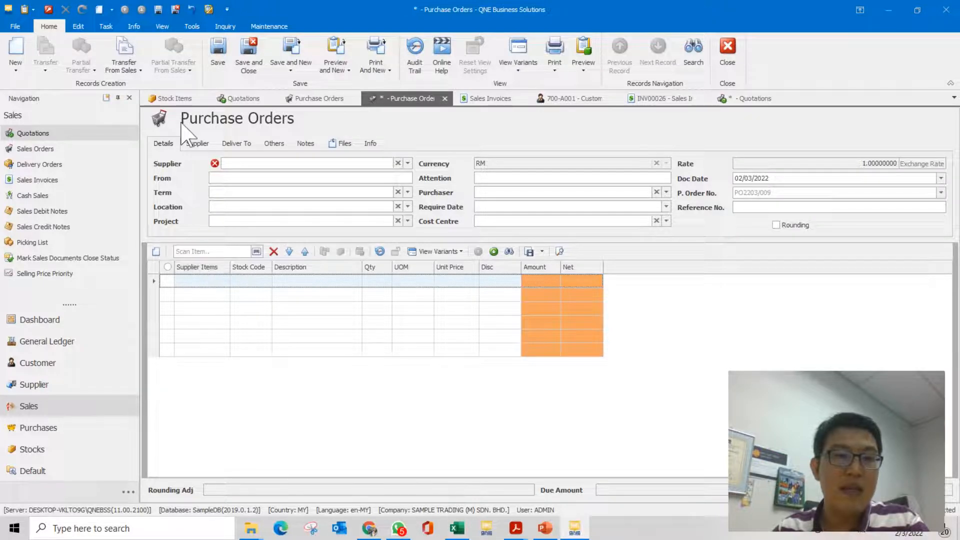
- Open stock item AMD-XP/1800 and examine its supplier item codes and customer item codes
left_click(182, 98)
double_click(309, 184)
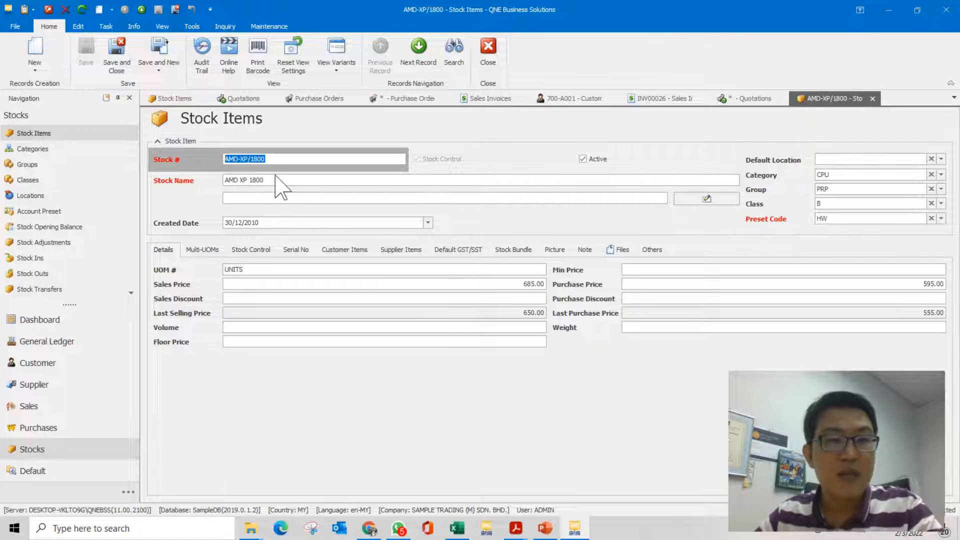
key("Tab")
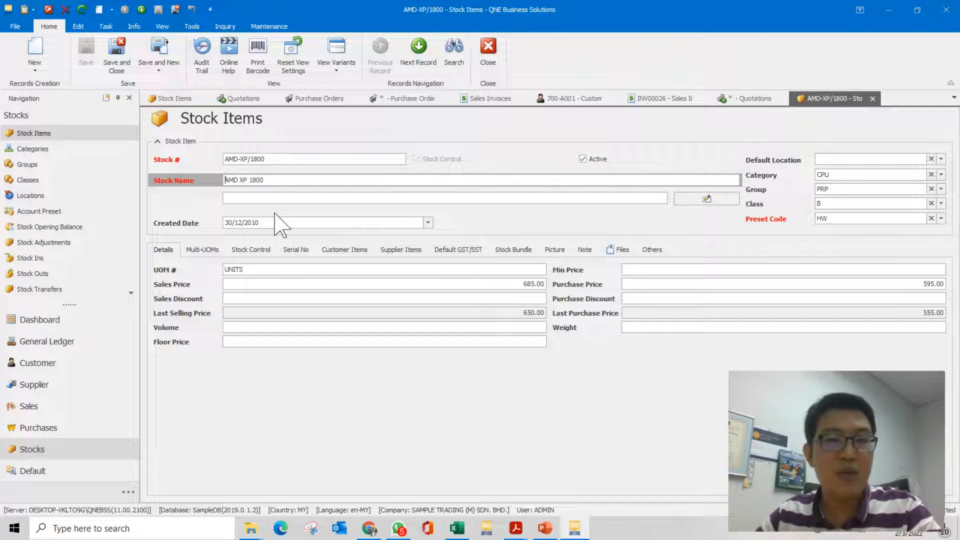
left_click(392, 251)
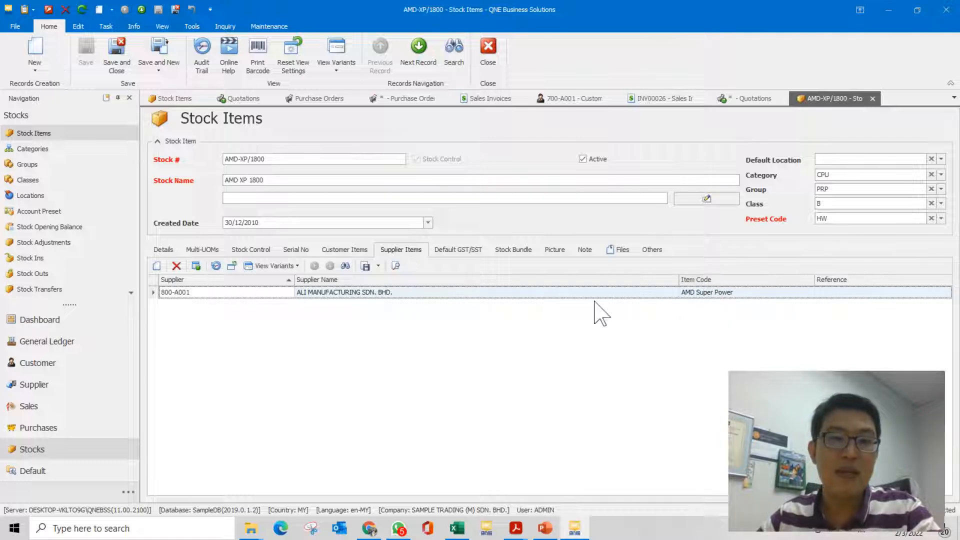
left_click(347, 250)
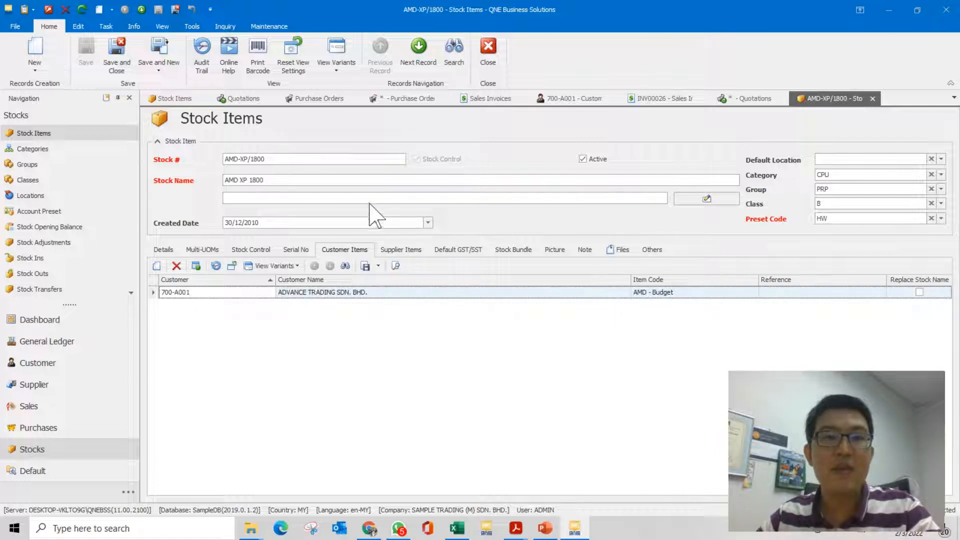
- Set the customer of the new quotation to ADVANCE TRADING SDN. BHD
left_click(745, 99)
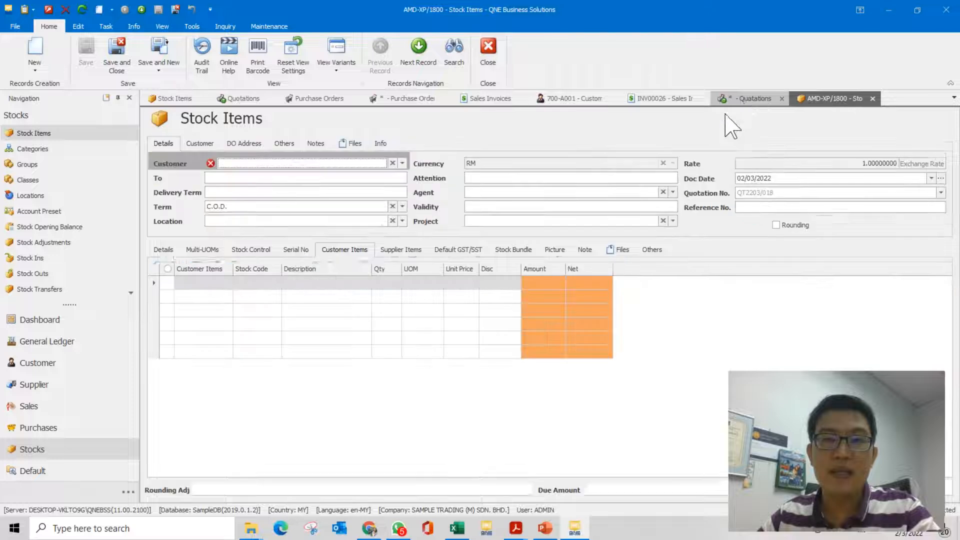
left_click(402, 164)
type("adv")
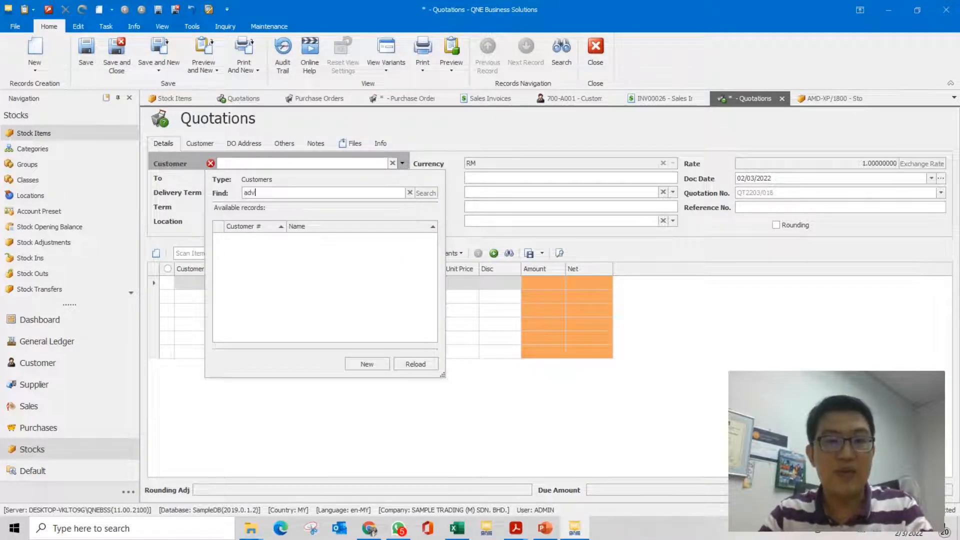
type("a")
key("Return")
key("Return")
key("Tab")
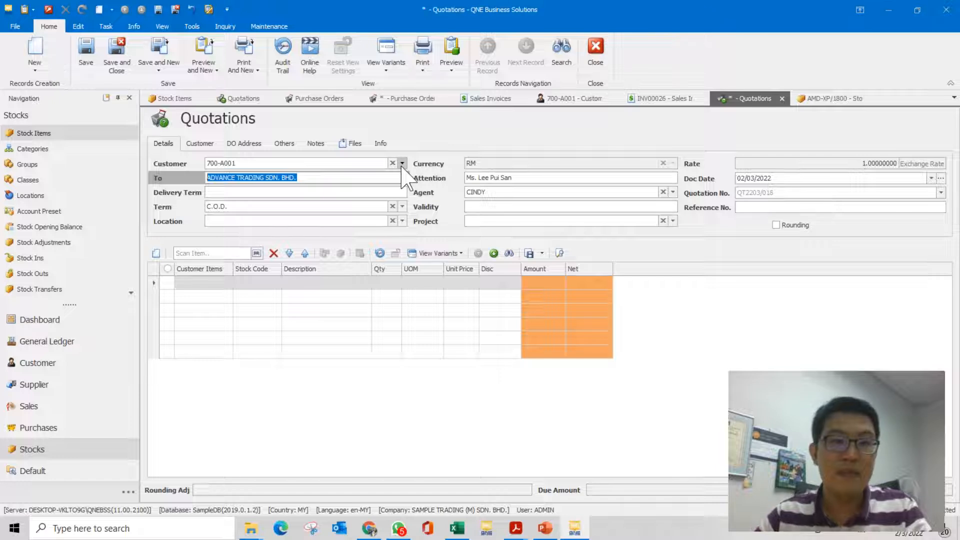
- Add stock item AMD-XP/1800 as the first line of the quotation
left_click(265, 300)
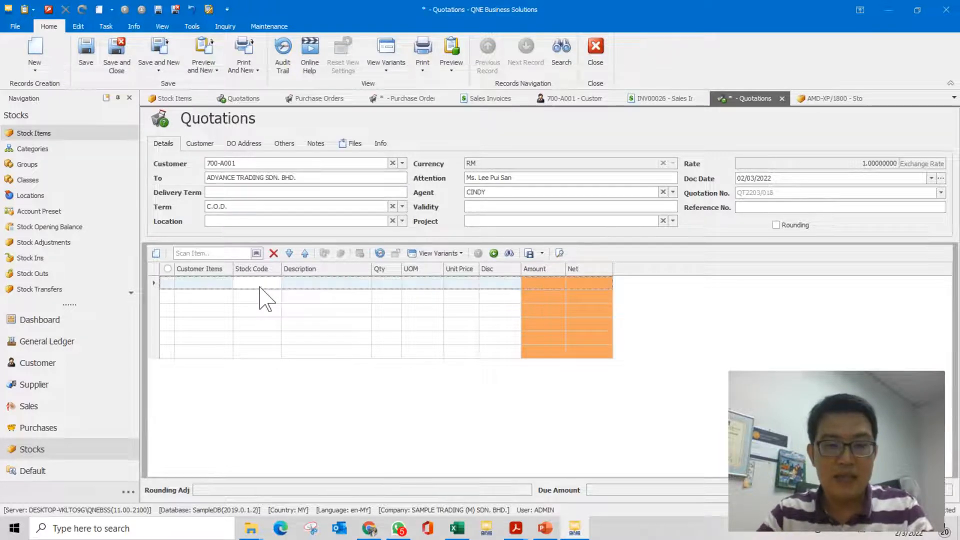
type("amd")
key("Return")
key("Return")
key("Tab")
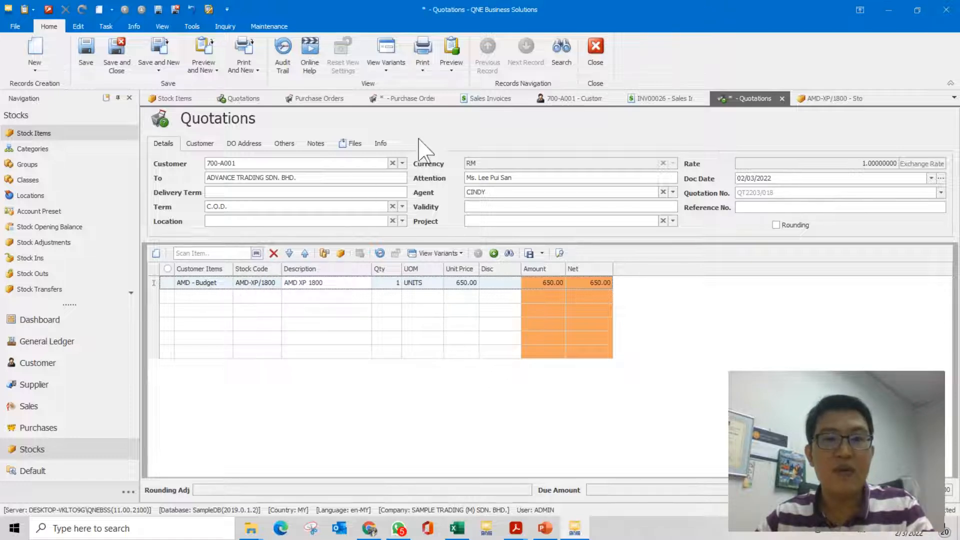
- Preview the quotation in the default format and in the "Quotations with customer code" format, comparing the printed item code
left_click(451, 50)
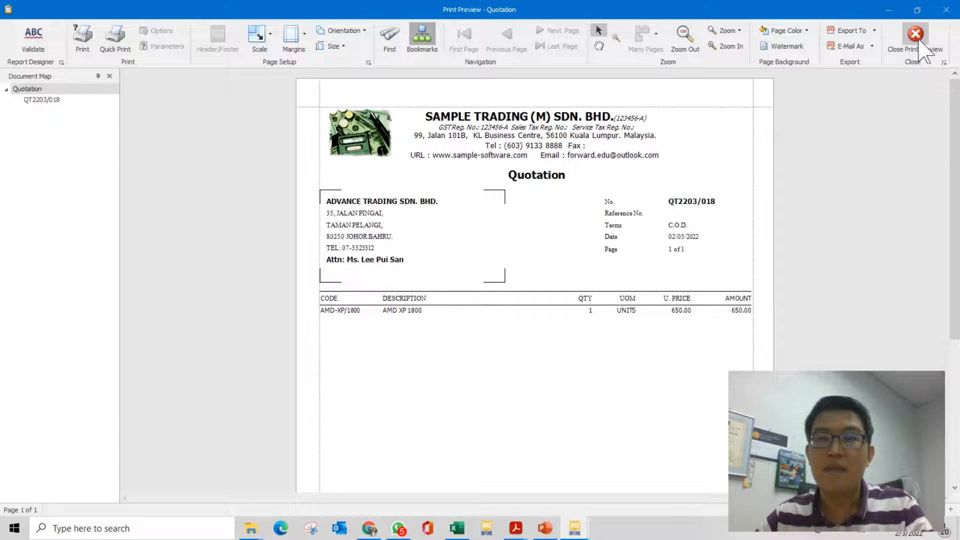
left_click(916, 36)
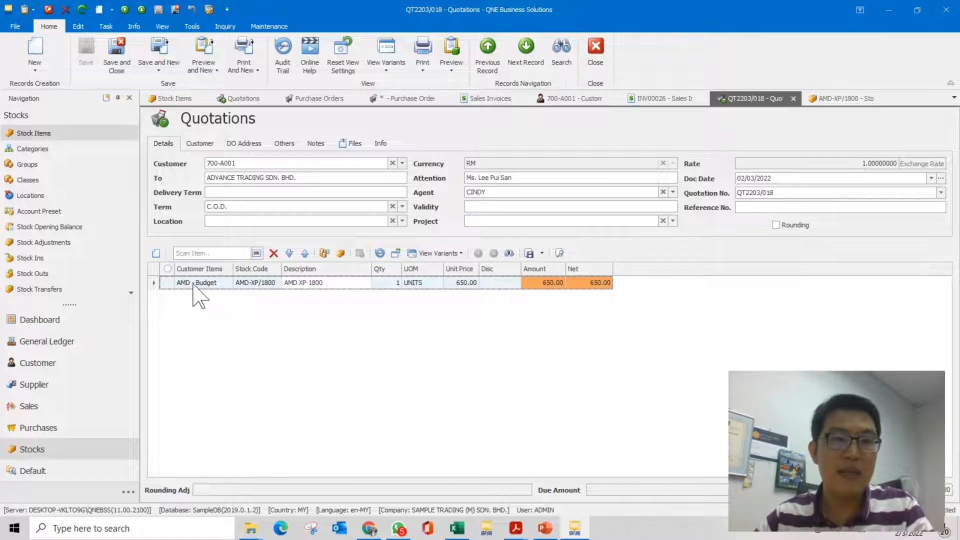
left_click(452, 65)
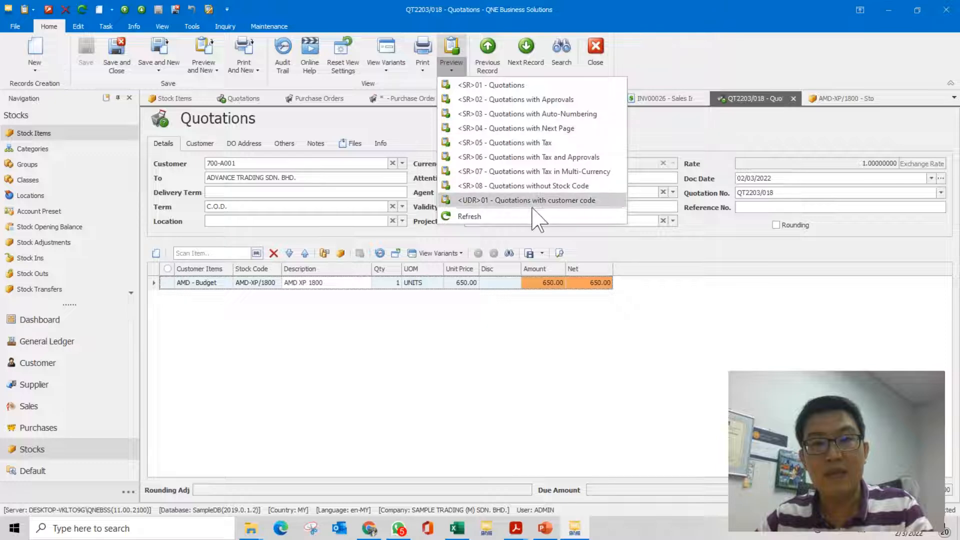
left_click(559, 201)
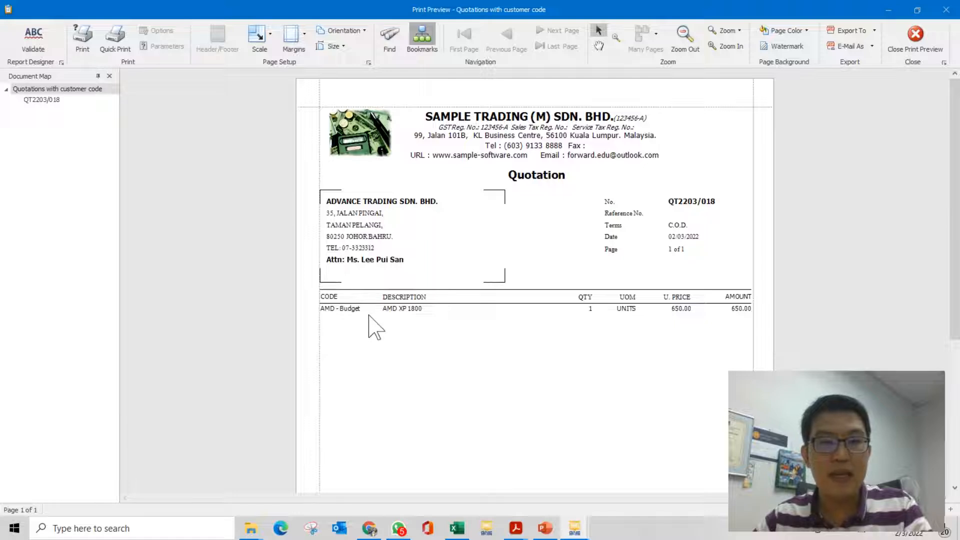
scroll(378, 349, "up", 3)
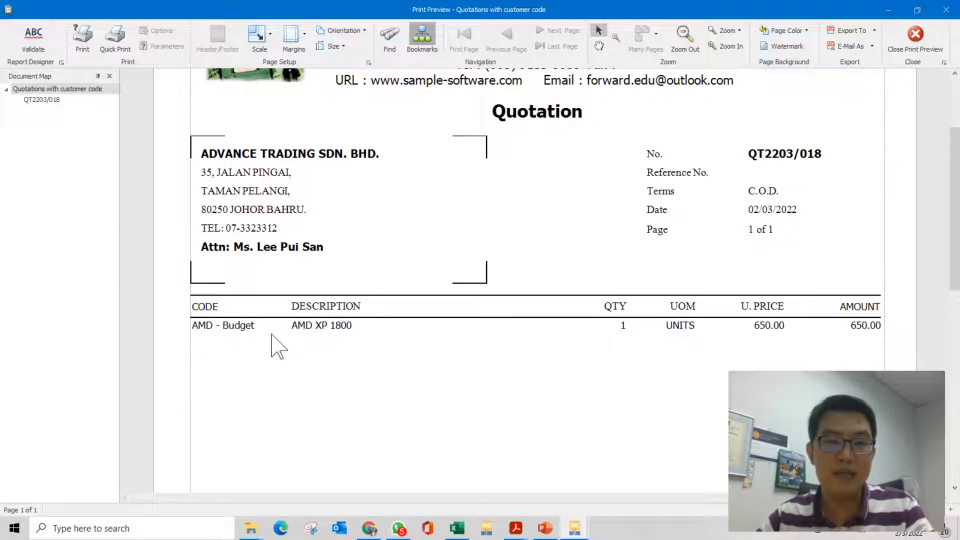
scroll(274, 350, "down", 1)
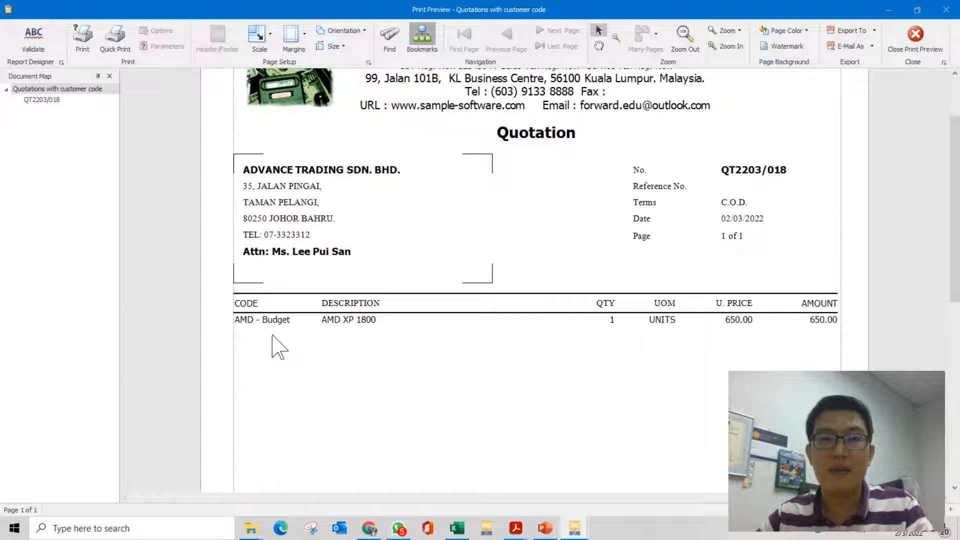
scroll(273, 350, "up", 2)
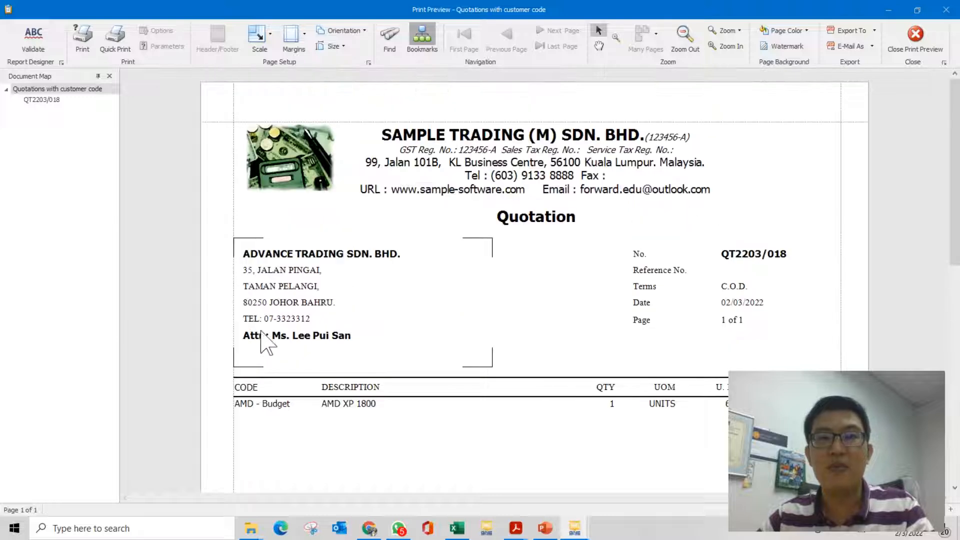
left_click(916, 38)
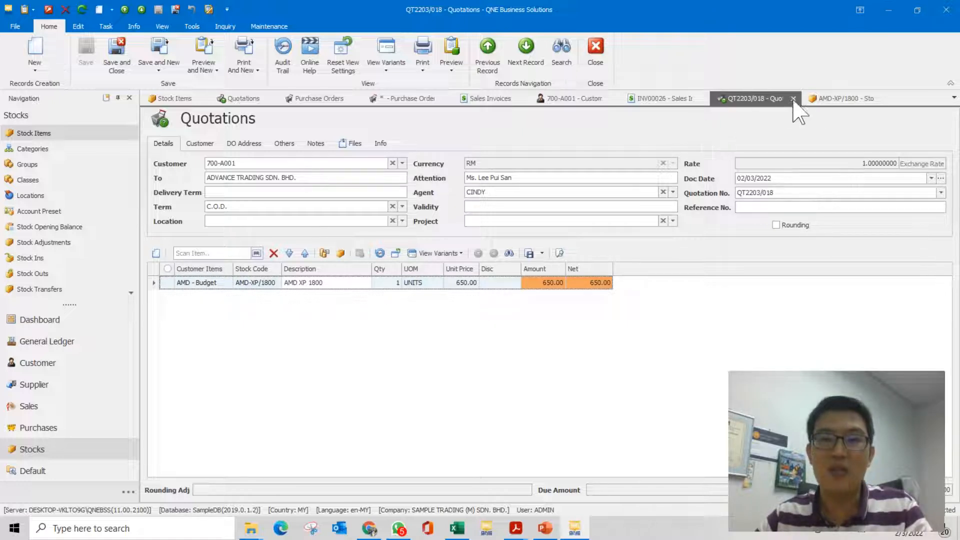
- Hide the Customer Items column in the quotation's item grid, and save and close the quotation
right_click(206, 265)
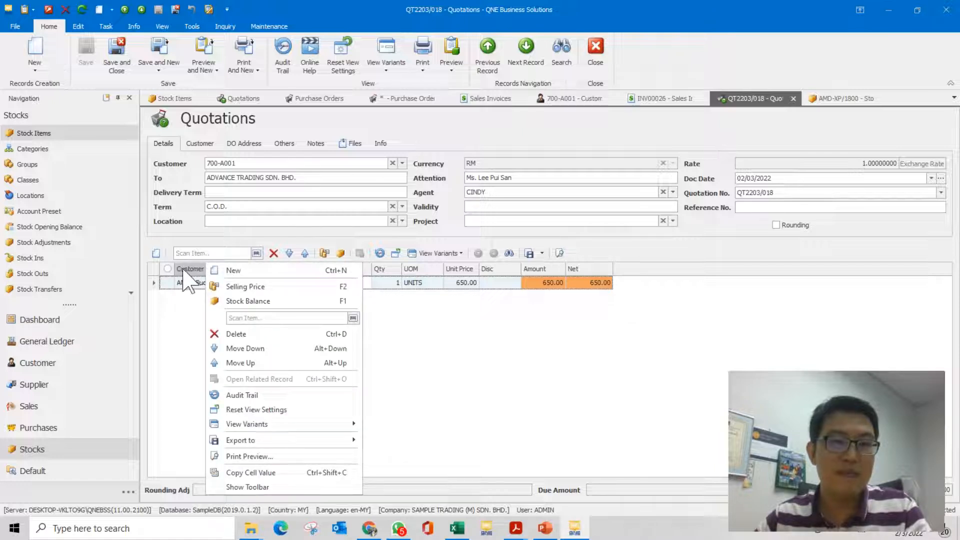
right_click(189, 268)
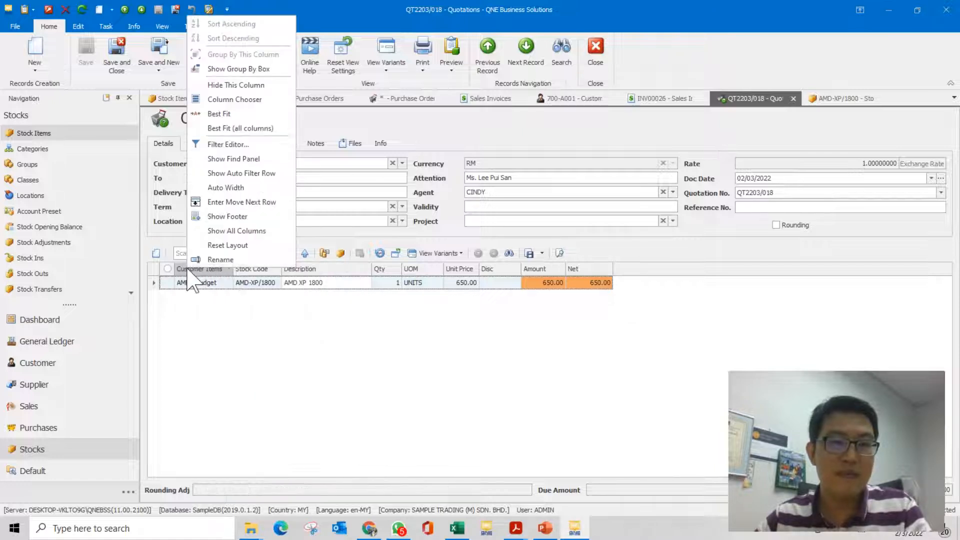
left_click(237, 86)
left_click(116, 58)
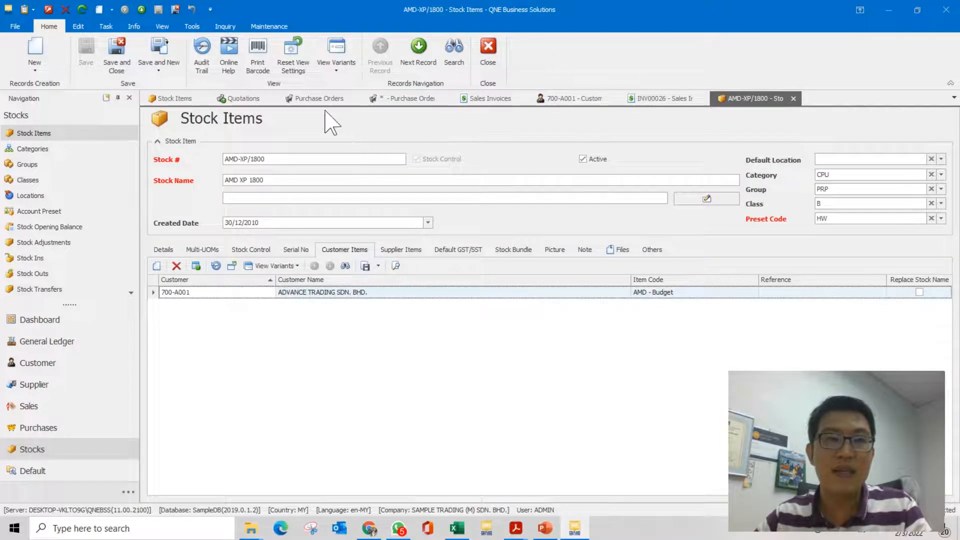
- Start a new quotation to check its columns, and hide the Supplier Items column in the unsaved purchase order
left_click(245, 99)
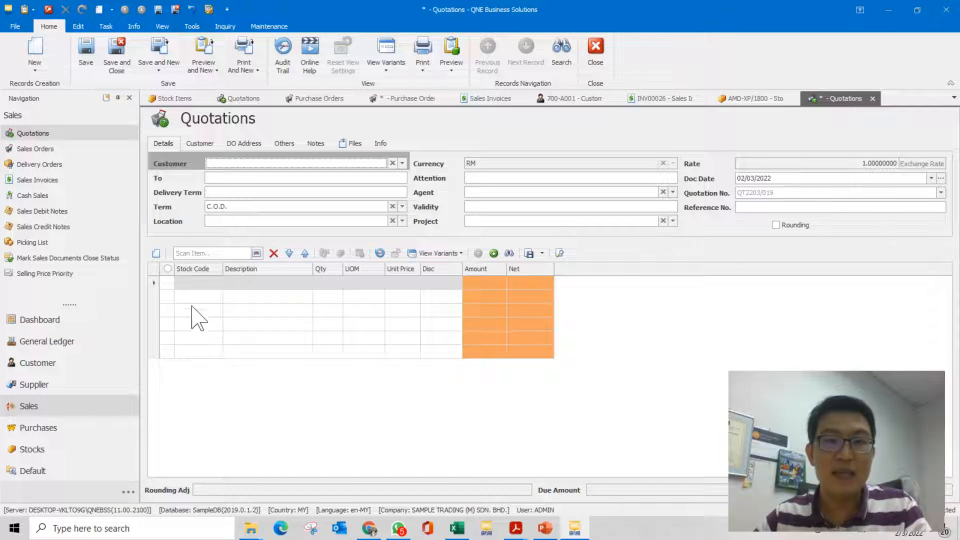
left_click(411, 100)
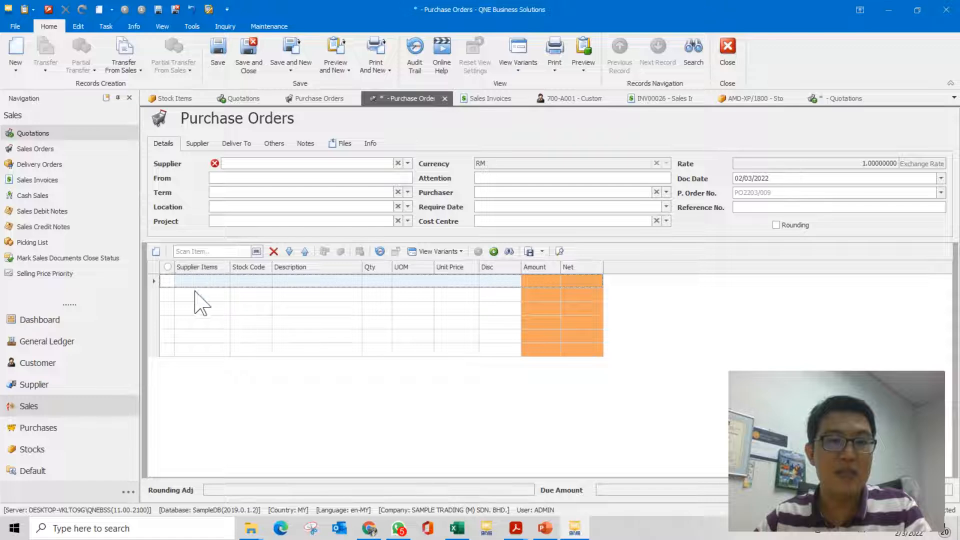
right_click(200, 269)
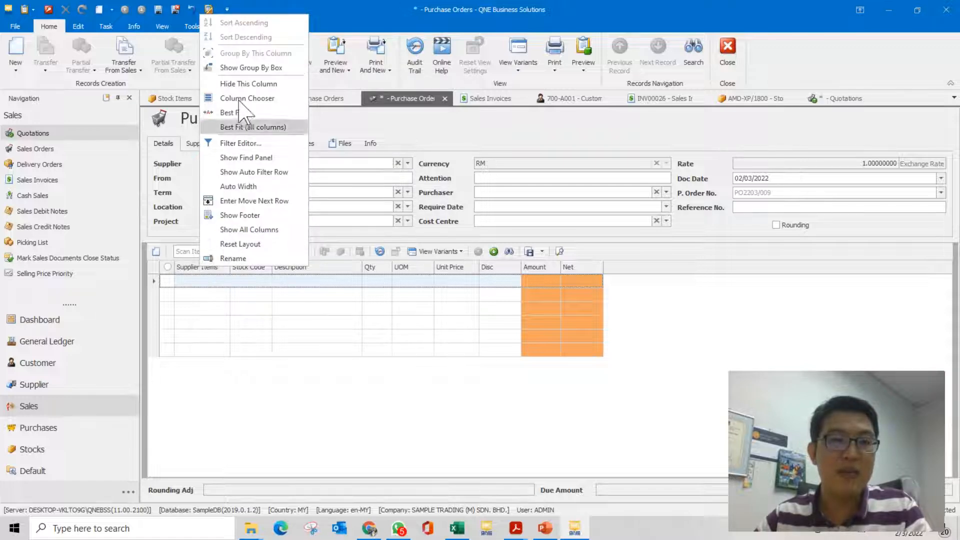
left_click(248, 84)
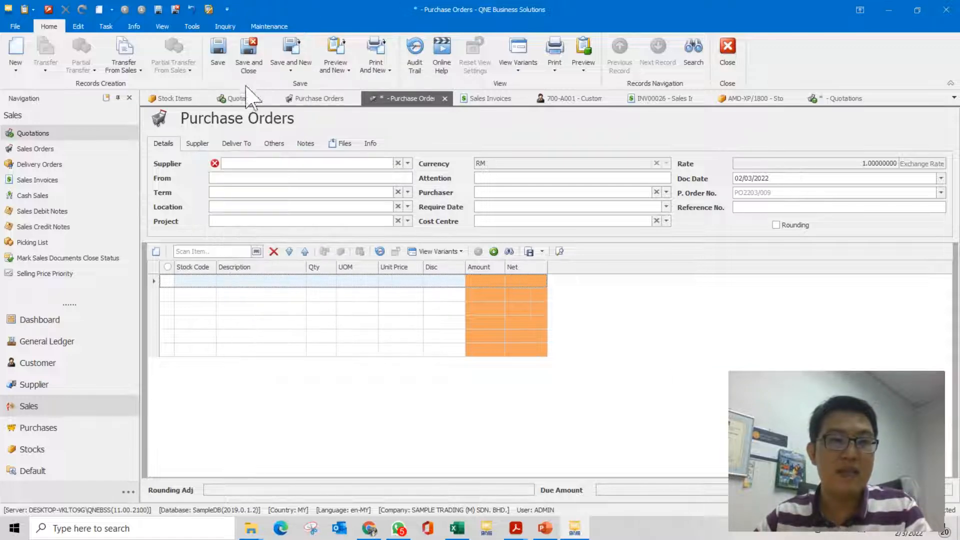
- Set the purchase order's supplier to ALI MANUFACTURING SDN. BHD., and save and close the order
left_click(408, 163)
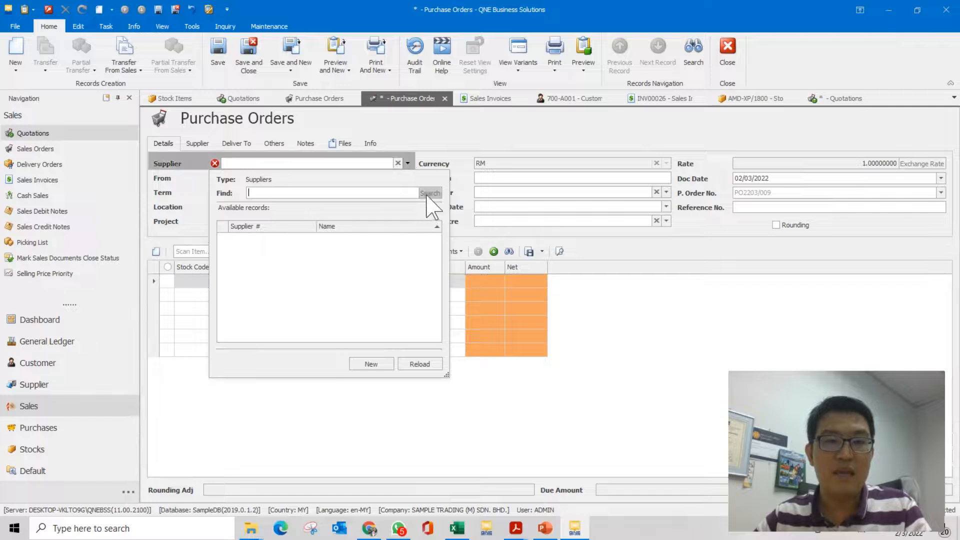
left_click(358, 239)
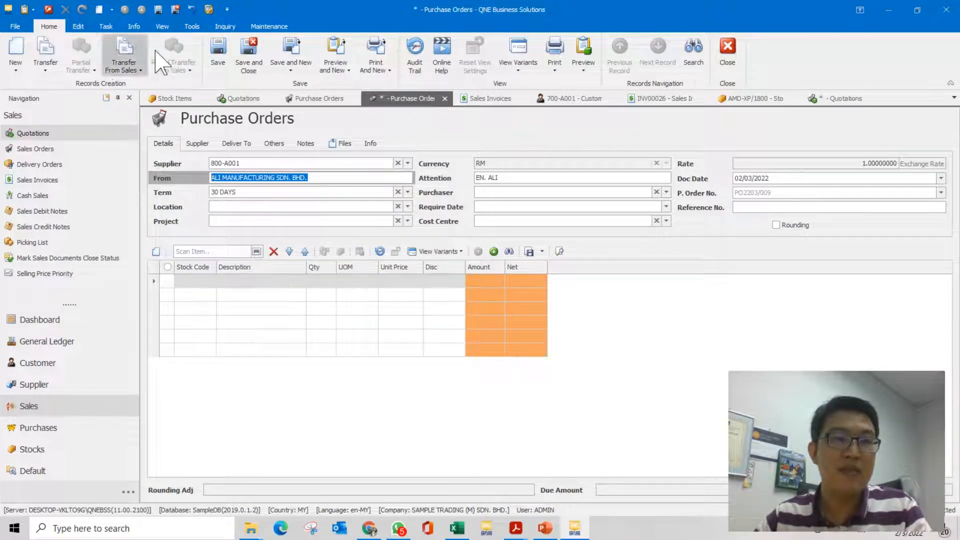
left_click(218, 54)
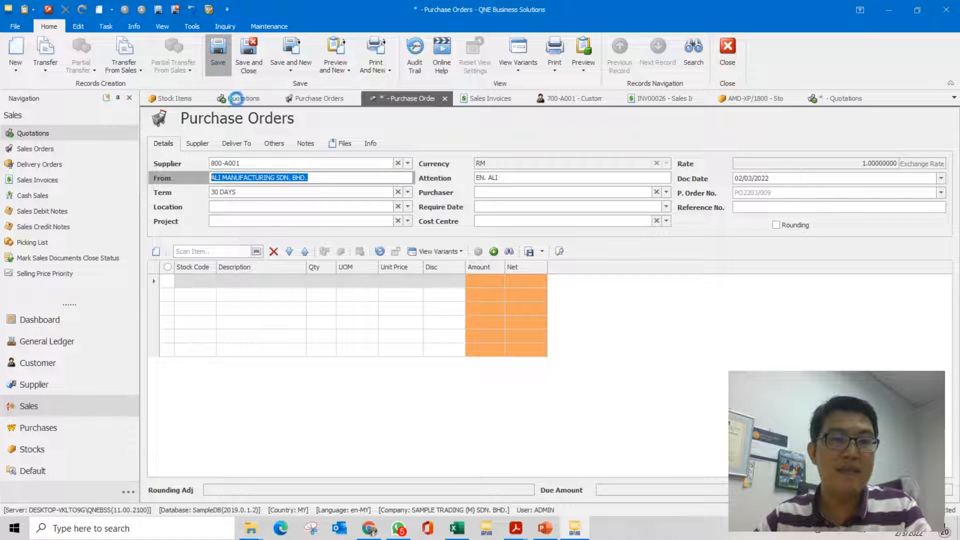
left_click(249, 55)
- Start a new purchase order from the purchase orders list
left_click(315, 98)
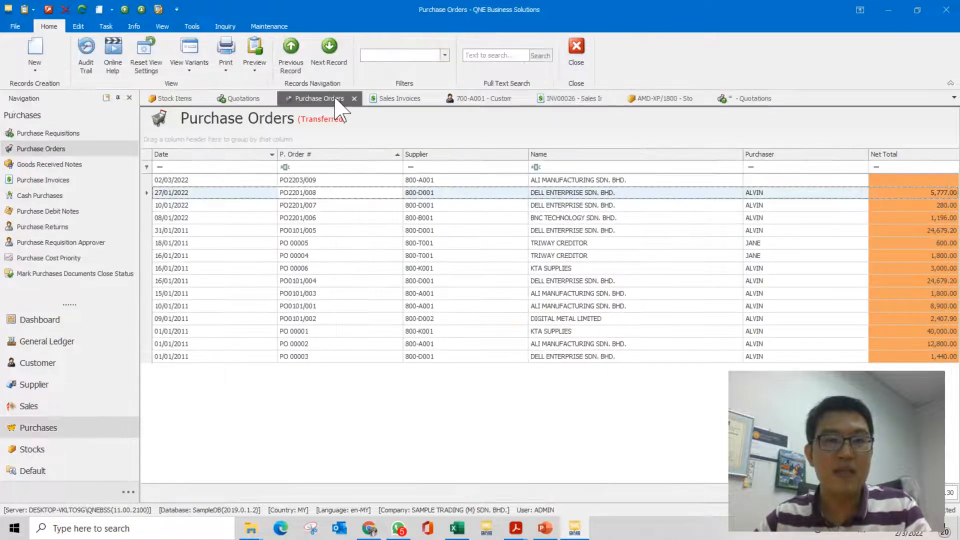
left_click(43, 44)
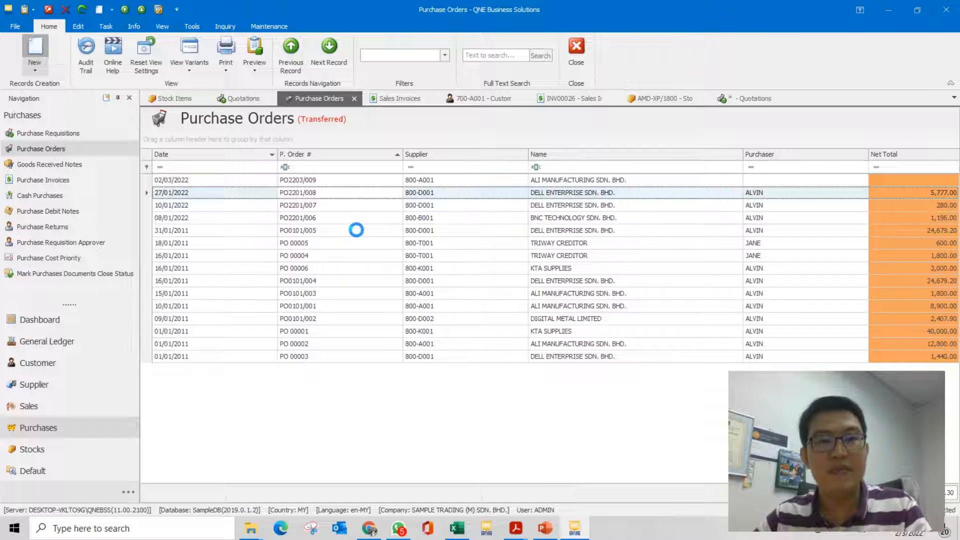